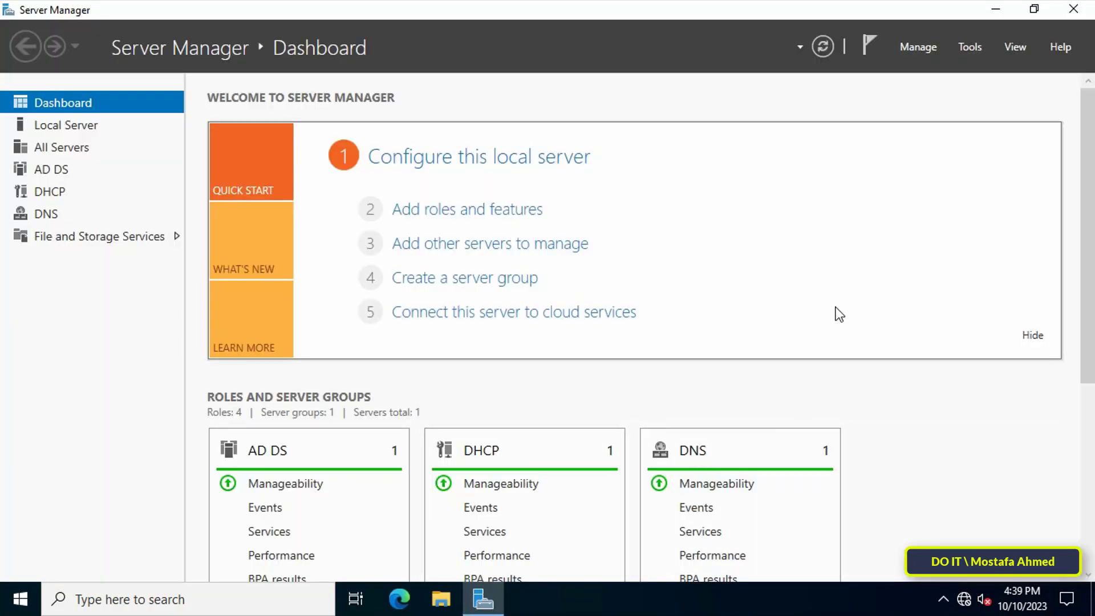
From Tools, open Group Policy Management and create a GPO 'Rename Local Administrator' linked to the Test OU.
{"action": "left_click", "coordinate": [969, 46]}
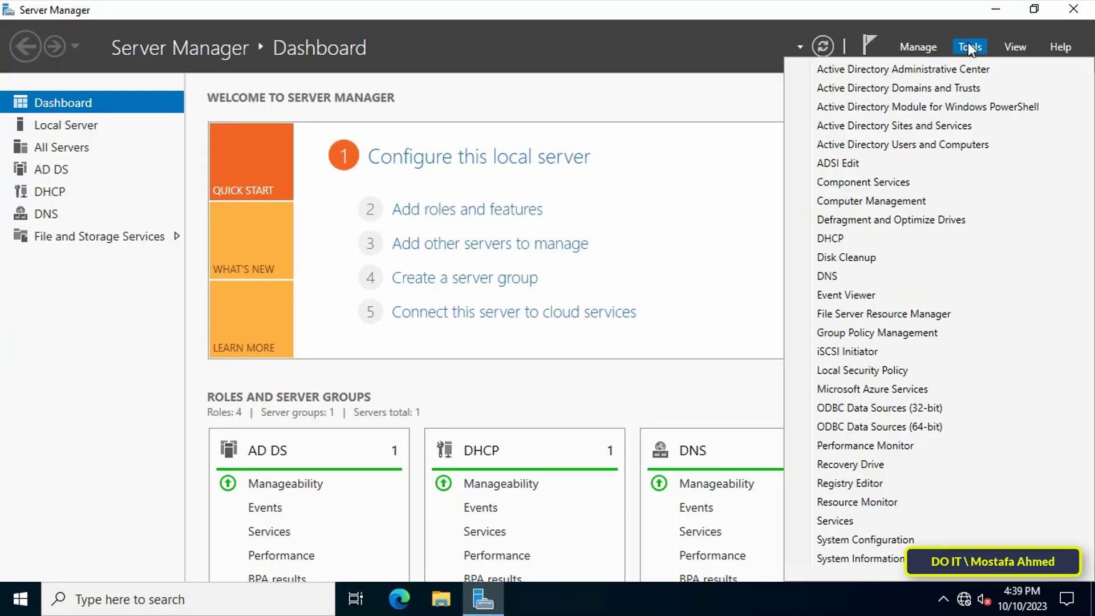
{"action": "left_click", "coordinate": [1000, 336]}
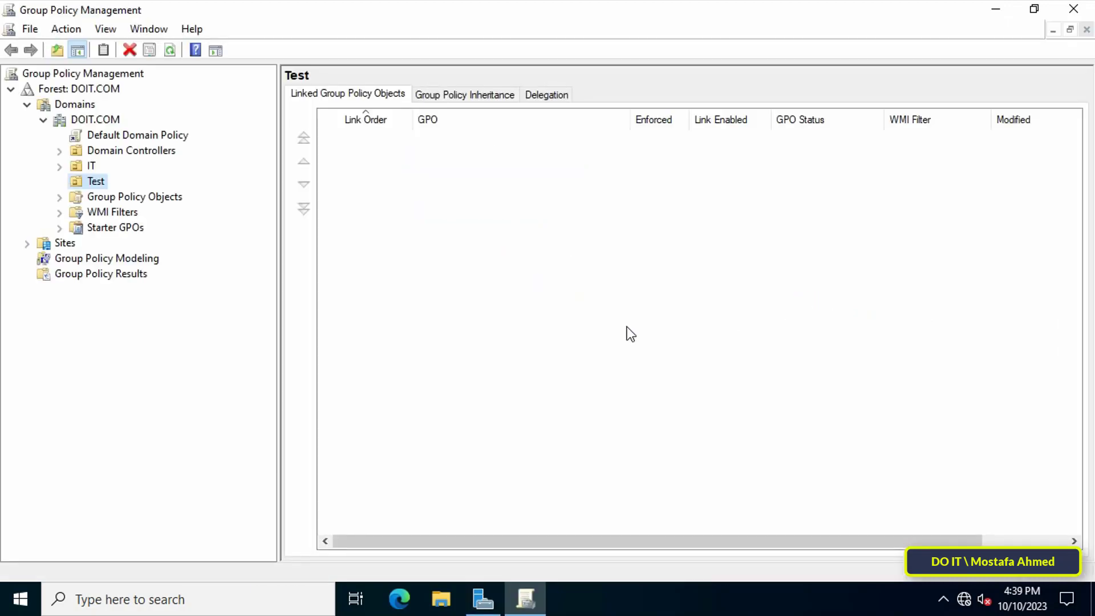
{"action": "right_click", "coordinate": [99, 183]}
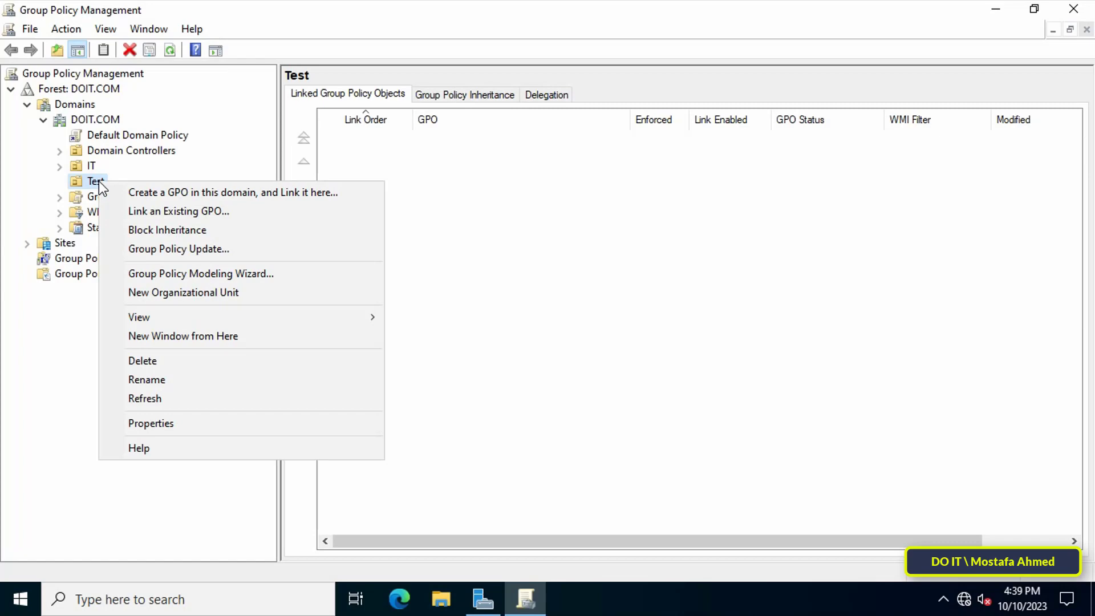
{"action": "left_click", "coordinate": [221, 194]}
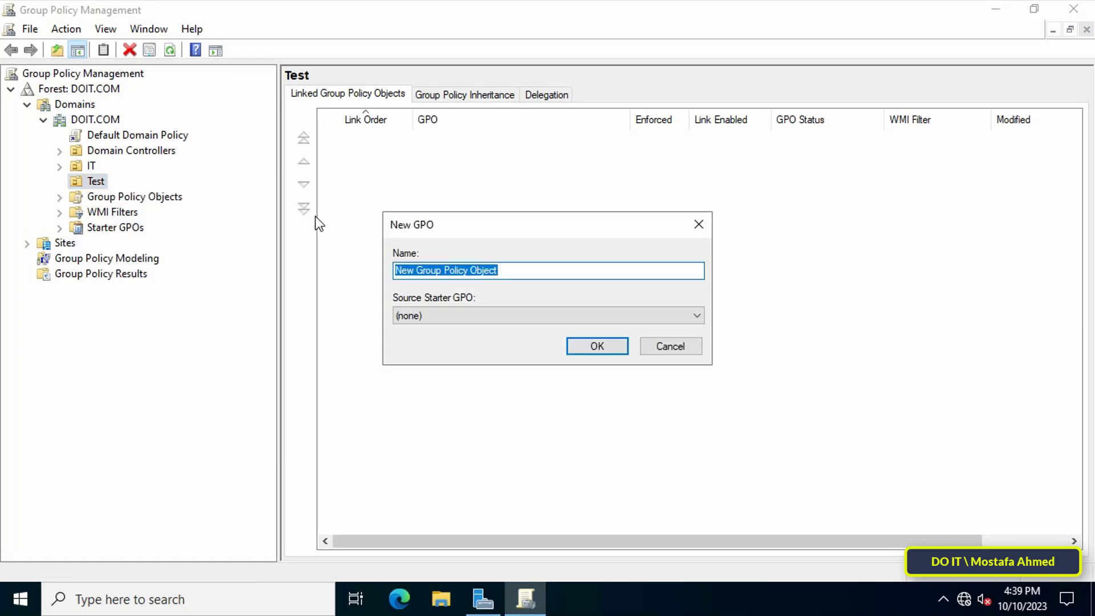
{"action": "type", "text": "Ren"}
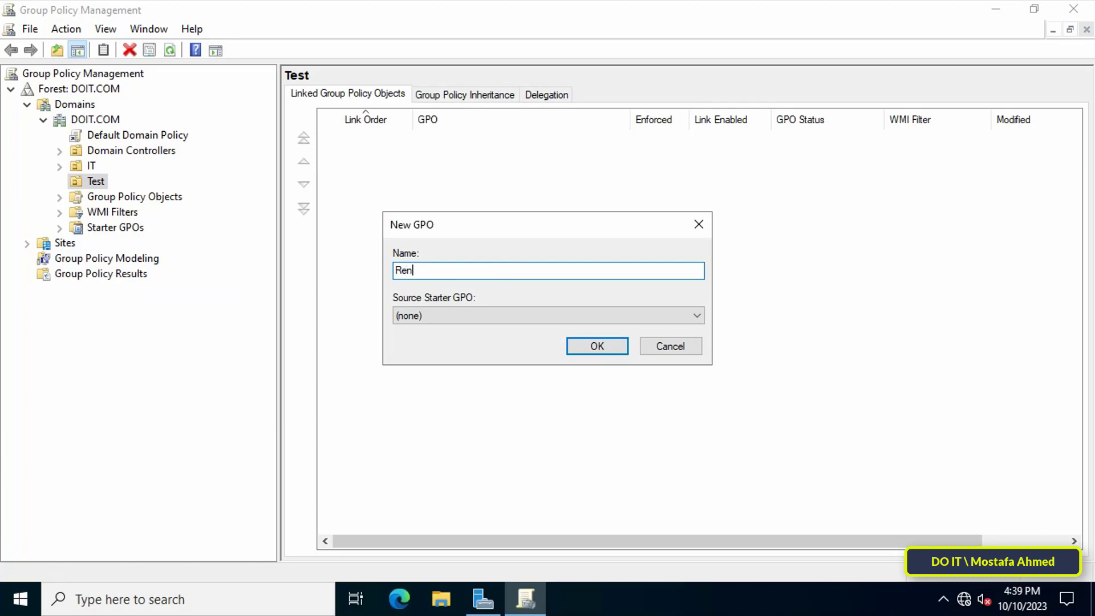
{"action": "type", "text": "ame Local Administrator"}
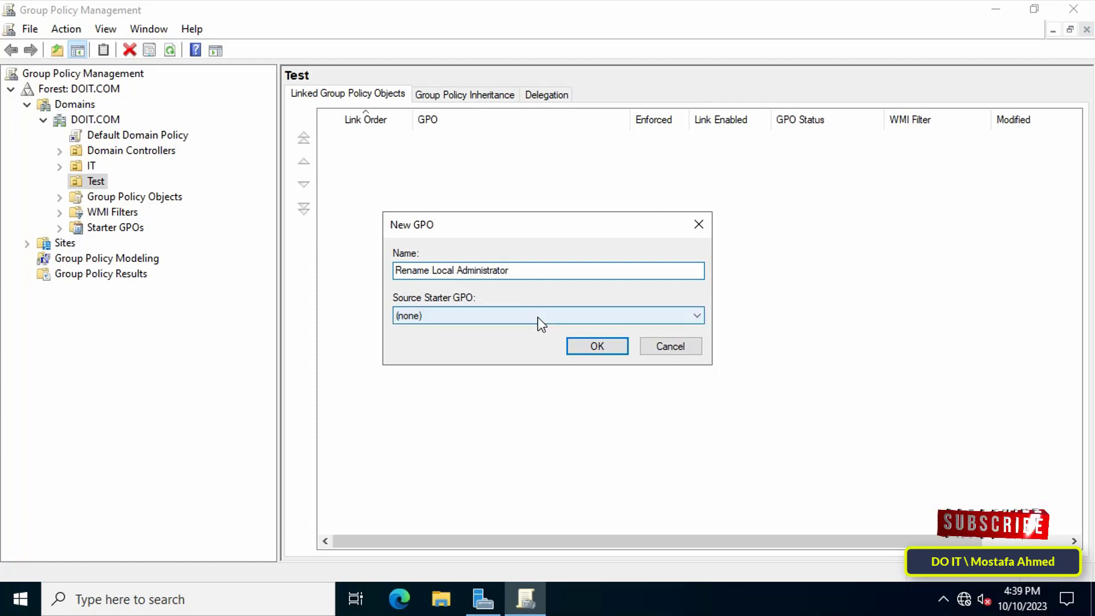
{"action": "left_click", "coordinate": [596, 345]}
{"action": "left_click", "coordinate": [496, 201]}
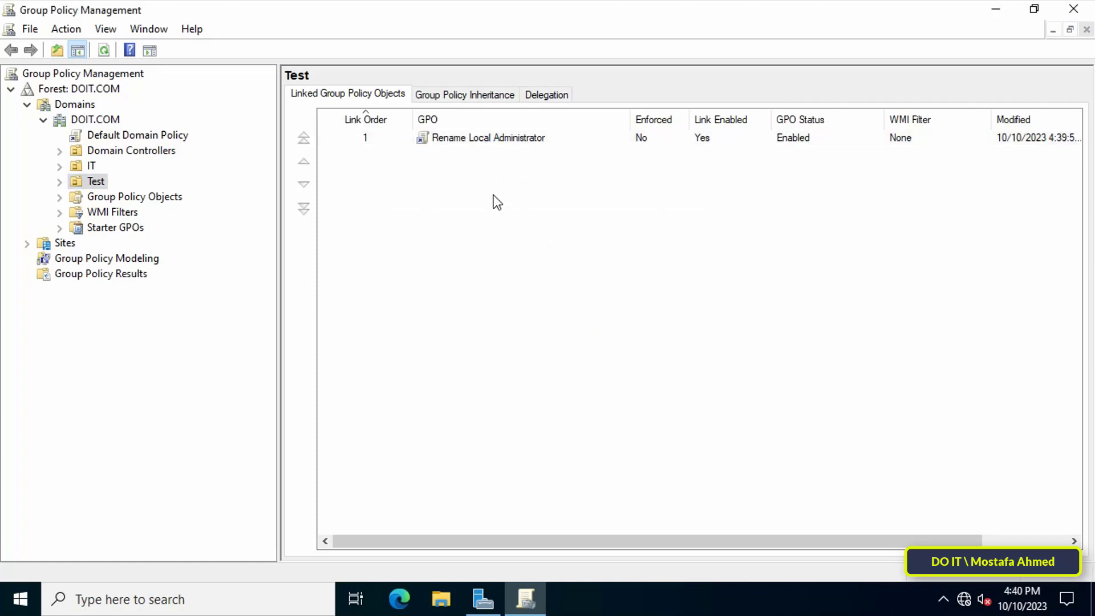
Open the Rename Local Administrator GPO in a maximized Group Policy Management Editor with a wider tree pane.
{"action": "right_click", "coordinate": [484, 140]}
{"action": "left_click", "coordinate": [501, 151]}
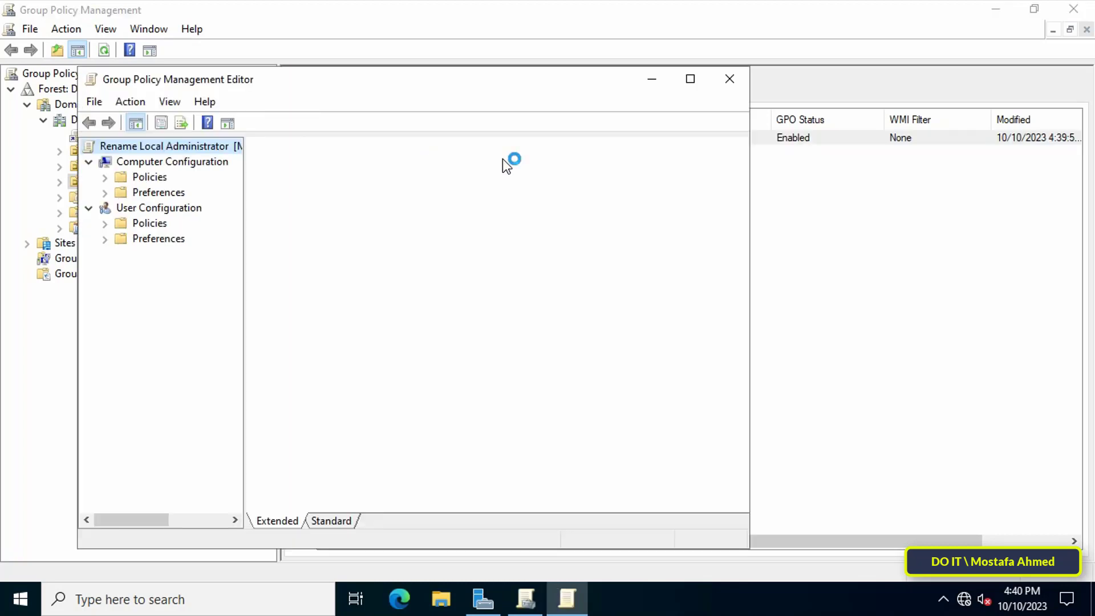
{"action": "left_click", "coordinate": [690, 79]}
{"action": "left_click_drag", "start_coordinate": [181, 348], "coordinate": [223, 348]}
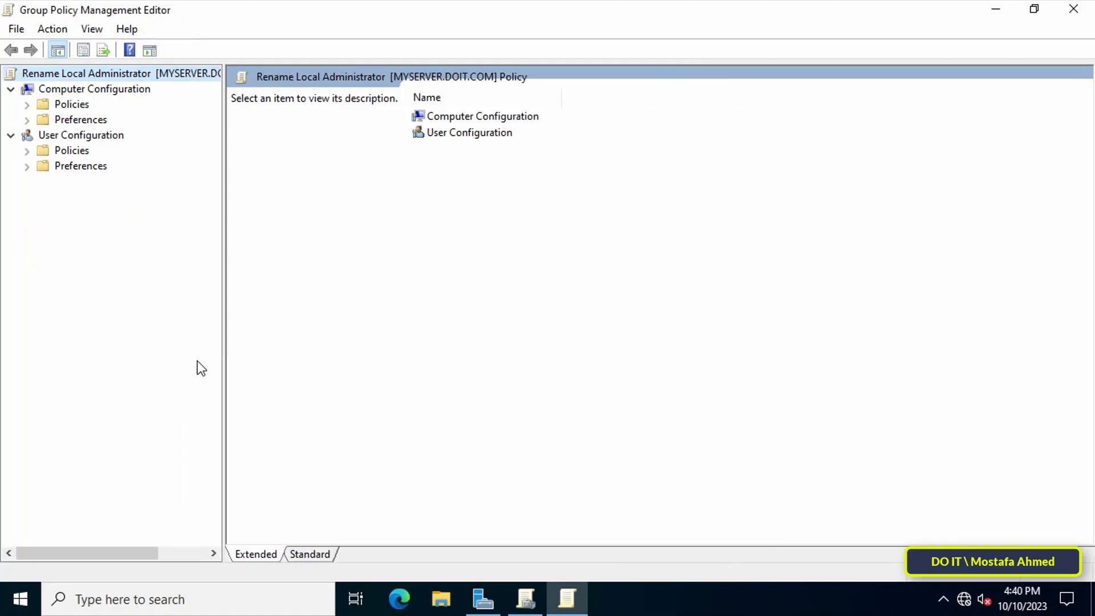
Navigate Computer Configuration > Policies > Windows Settings > Security Settings > Local Policies to Security Options.
{"action": "left_click", "coordinate": [111, 93]}
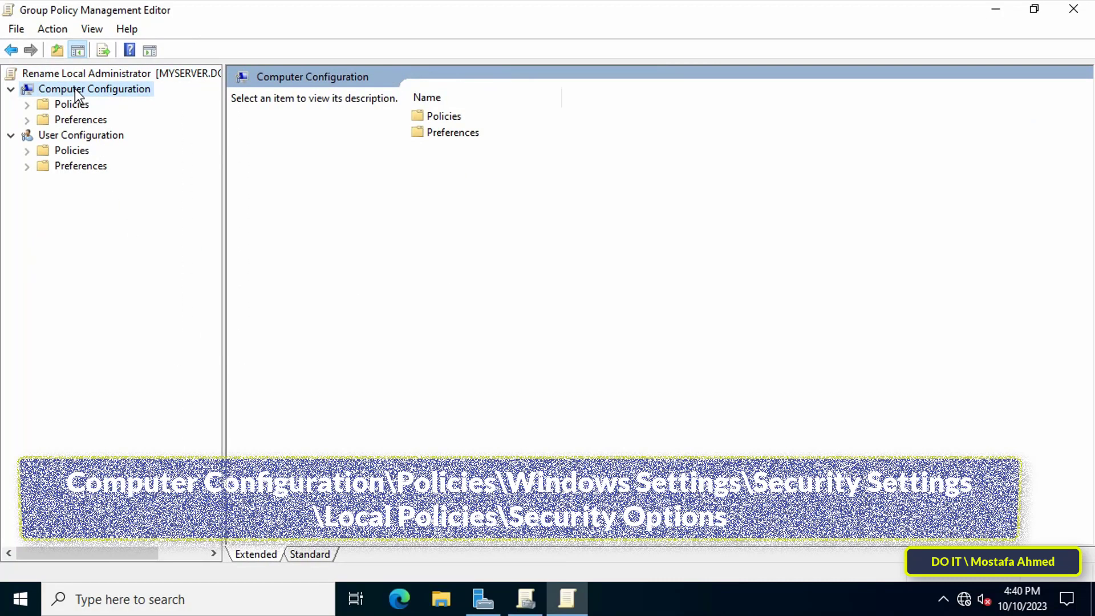
{"action": "left_click", "coordinate": [68, 104]}
{"action": "left_click", "coordinate": [26, 105]}
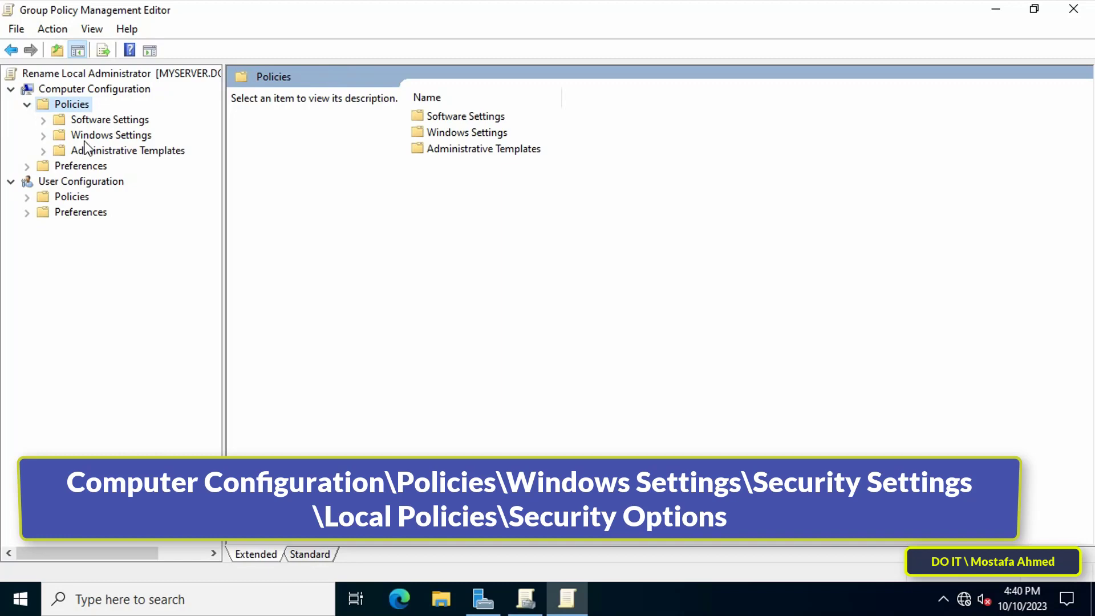
{"action": "left_click", "coordinate": [45, 136]}
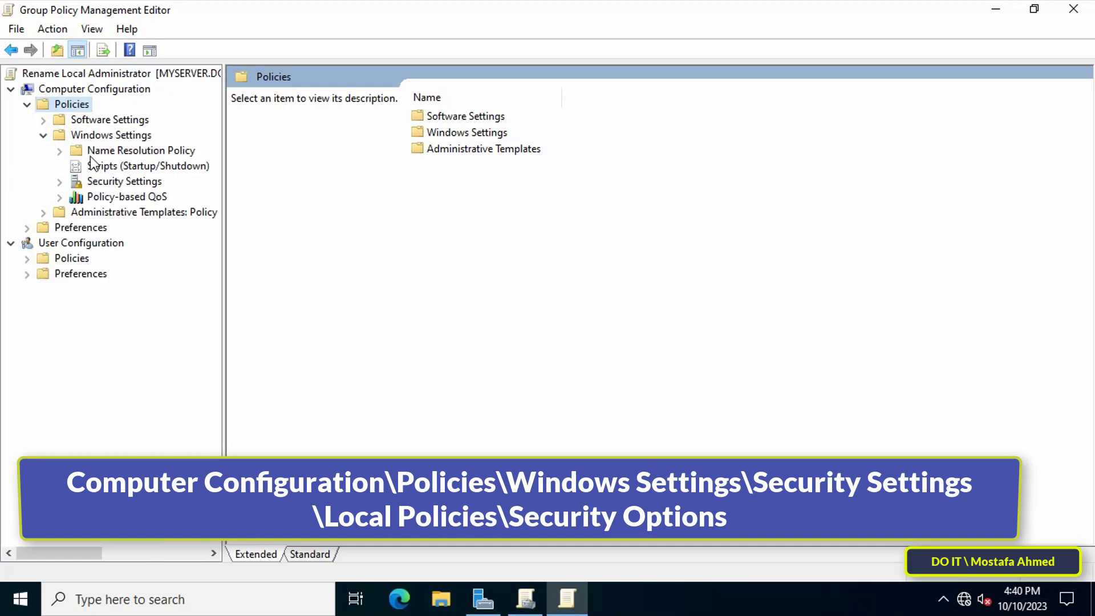
{"action": "left_click", "coordinate": [97, 182]}
{"action": "left_click", "coordinate": [60, 183]}
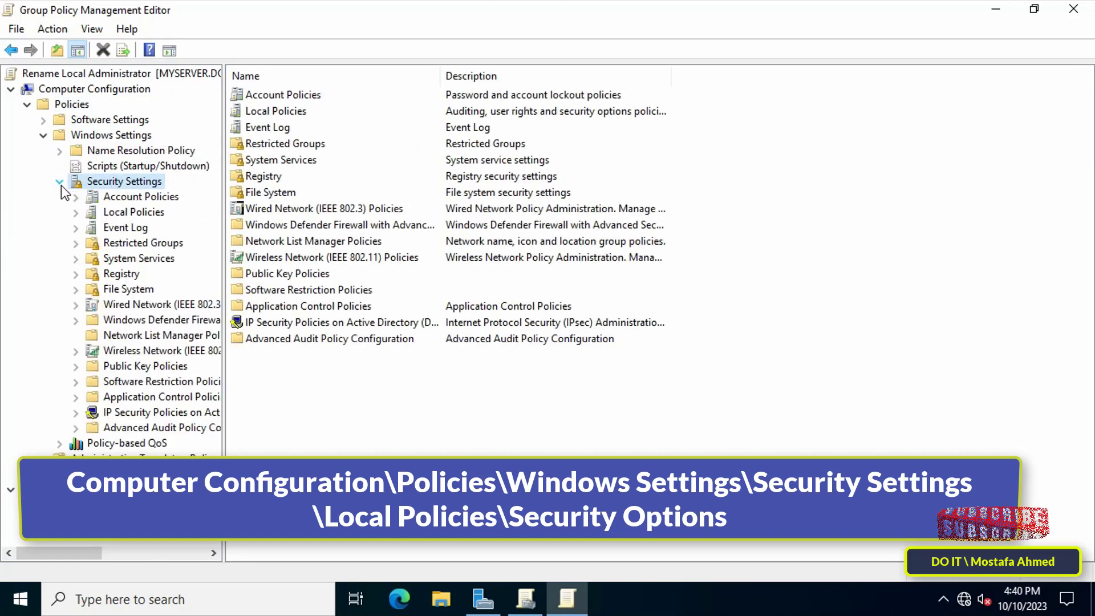
{"action": "left_click", "coordinate": [132, 212]}
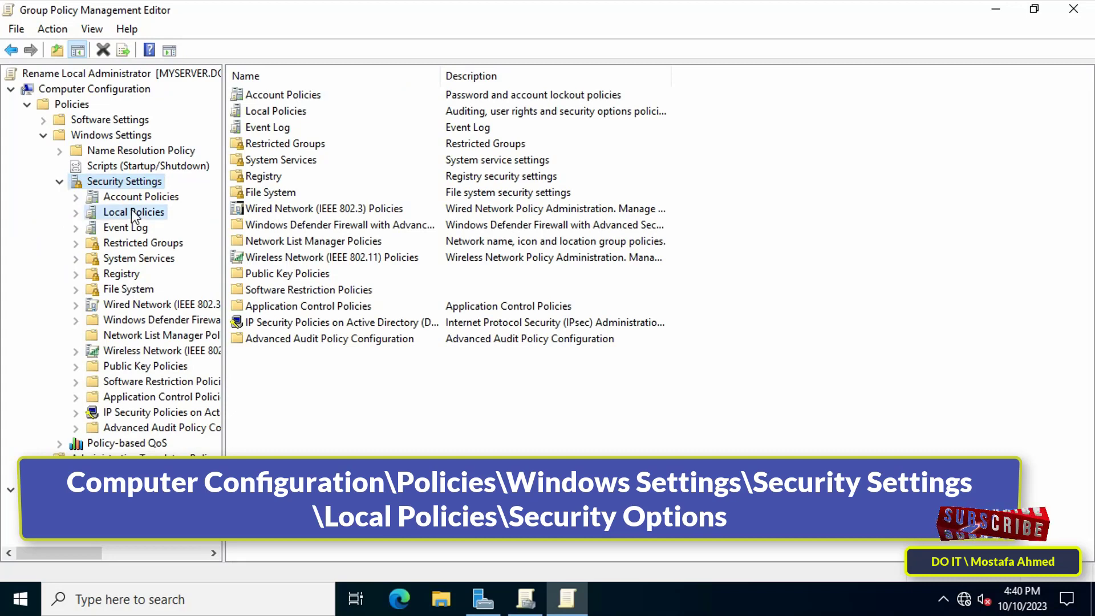
{"action": "left_click", "coordinate": [78, 215]}
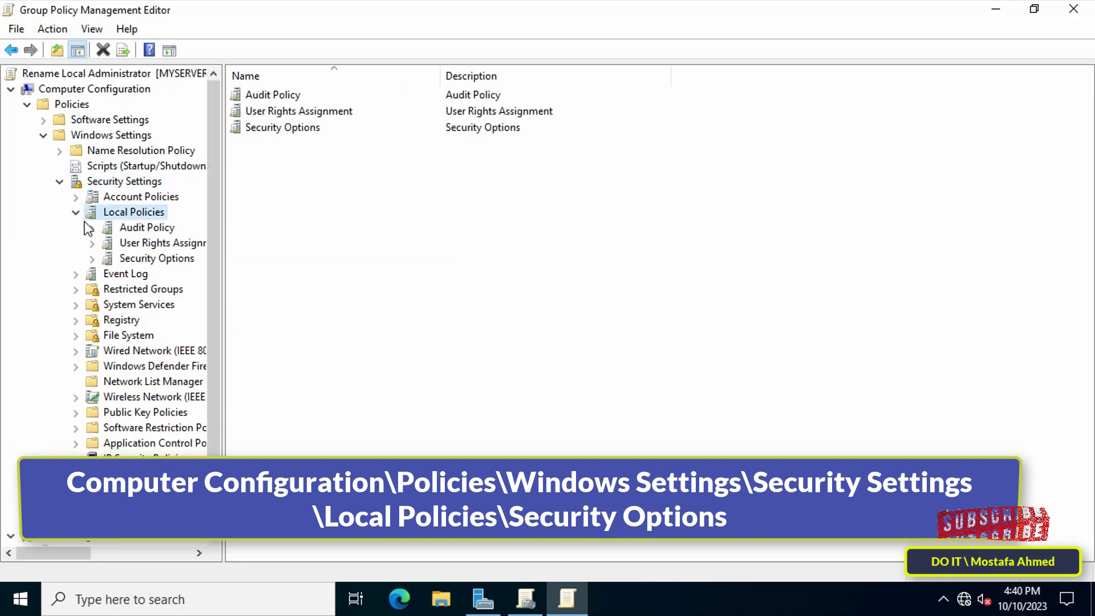
{"action": "left_click", "coordinate": [152, 261]}
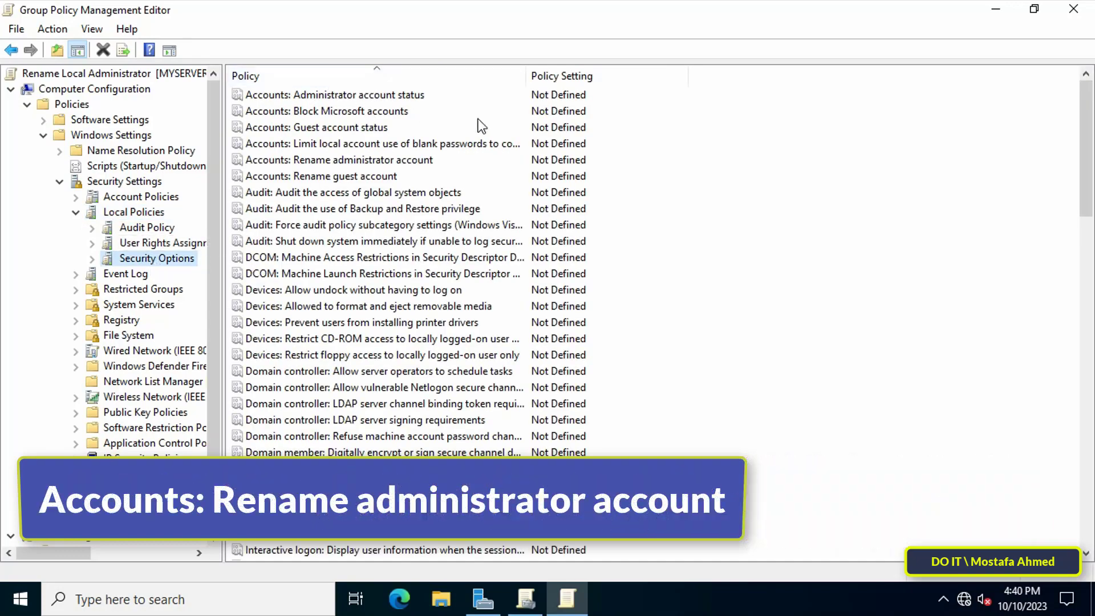
Define 'Accounts: Rename administrator account' with the new name OKADMIN and apply it.
{"action": "left_click", "coordinate": [392, 160]}
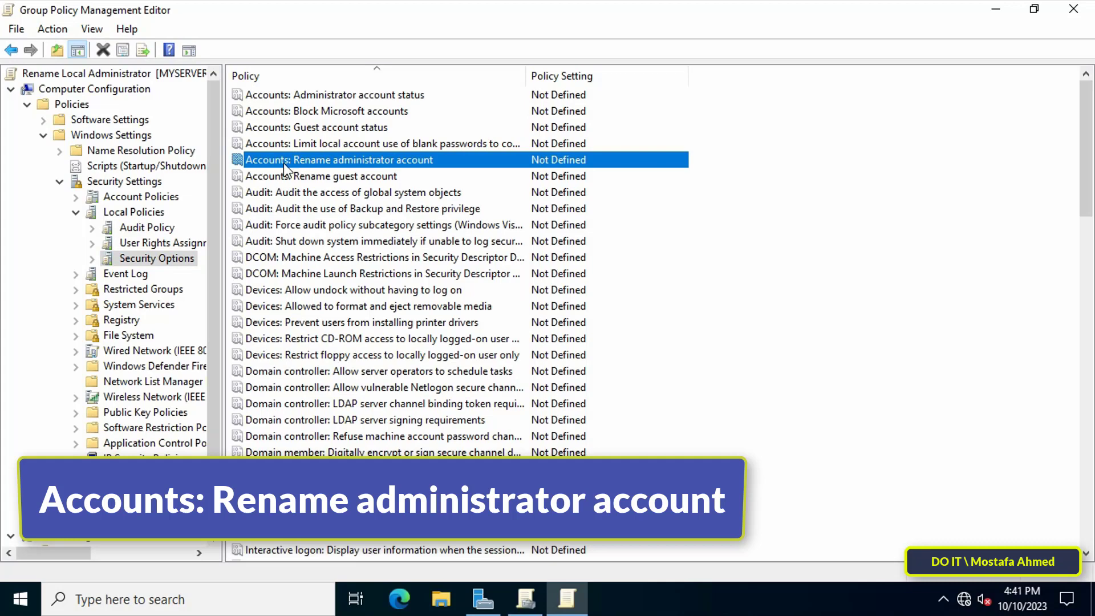
{"action": "double_click", "coordinate": [402, 160]}
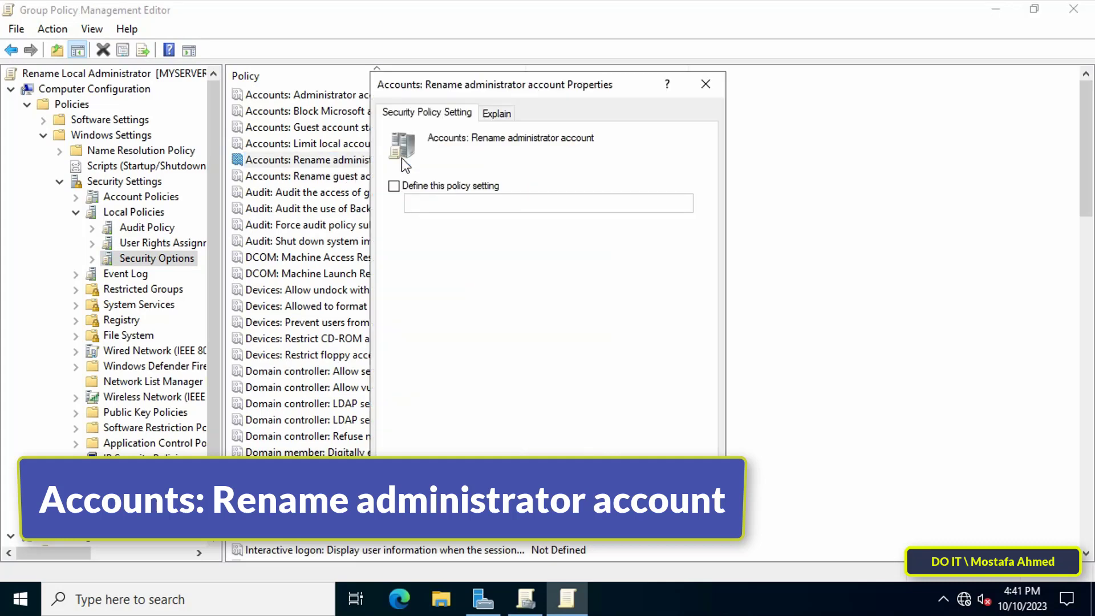
{"action": "left_click", "coordinate": [427, 186]}
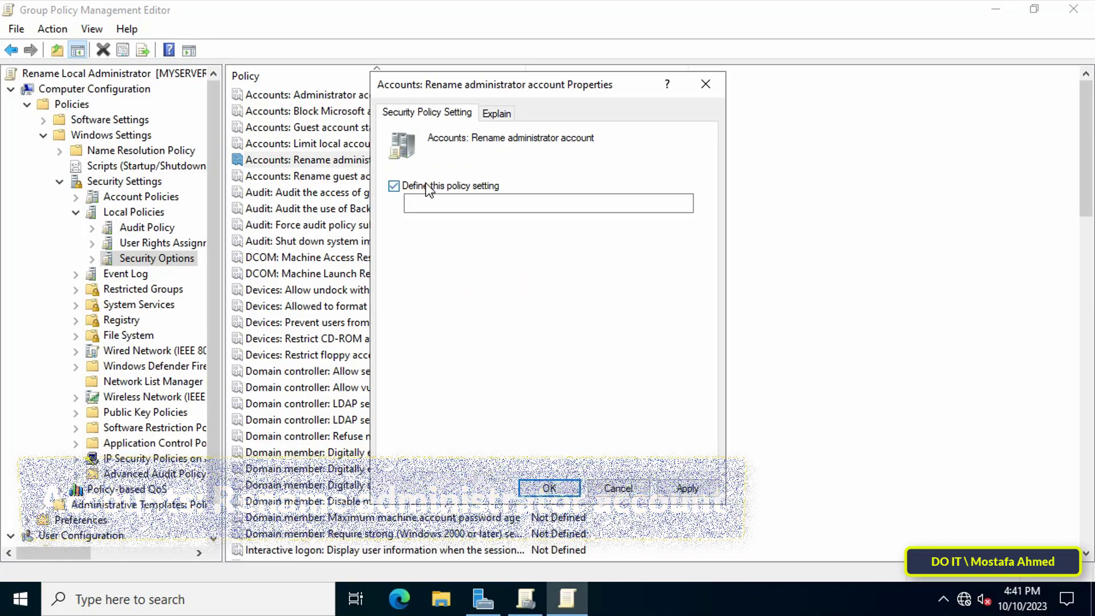
{"action": "left_click", "coordinate": [444, 205]}
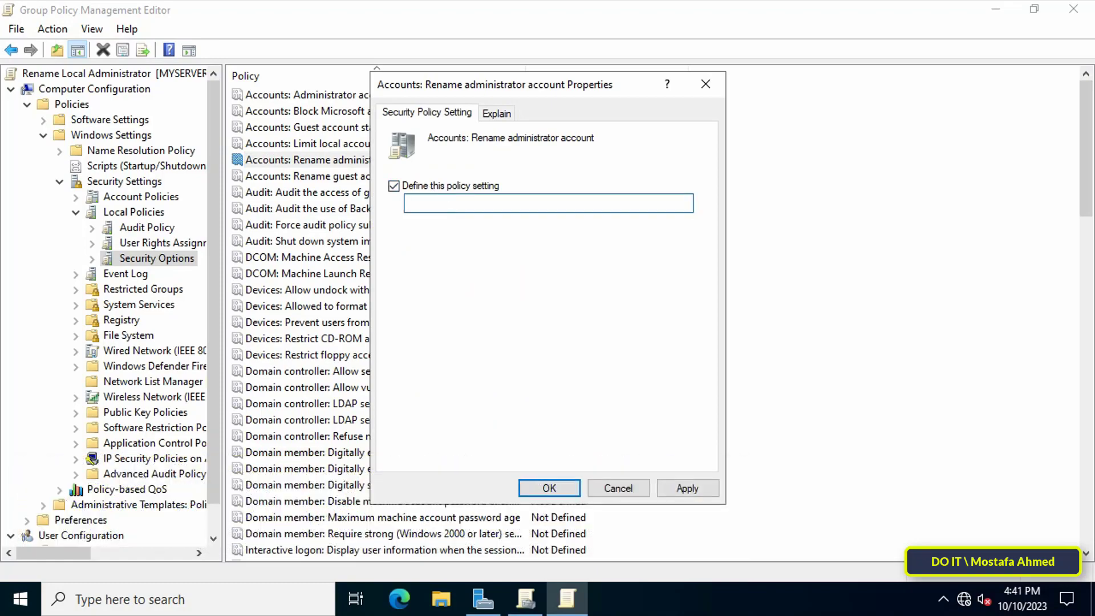
{"action": "type", "text": "OK ADMIN"}
{"action": "left_click", "coordinate": [697, 488]}
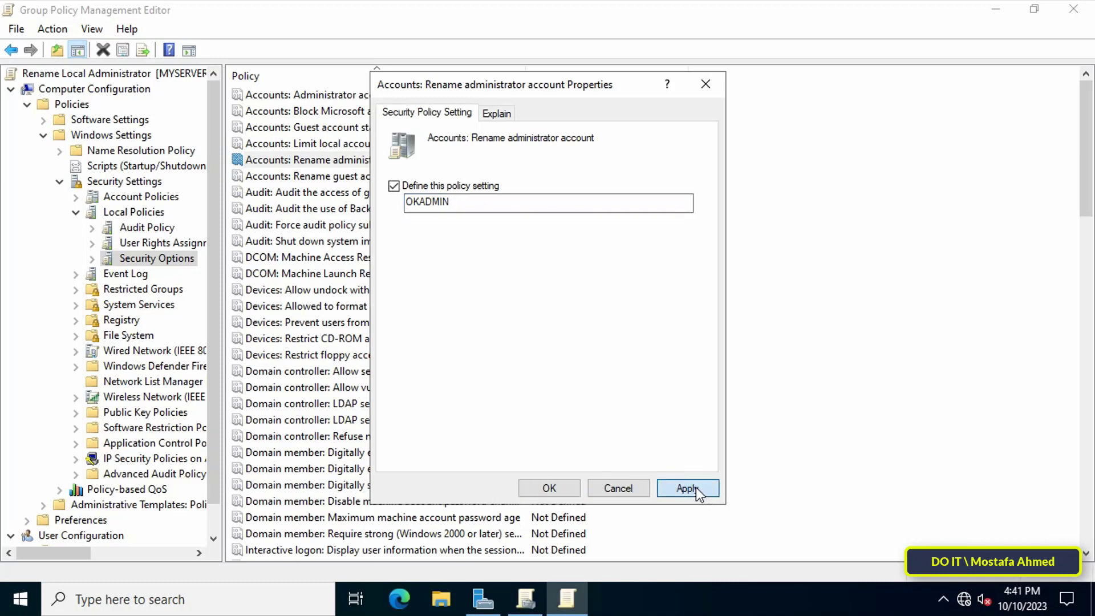
{"action": "left_click", "coordinate": [550, 488]}
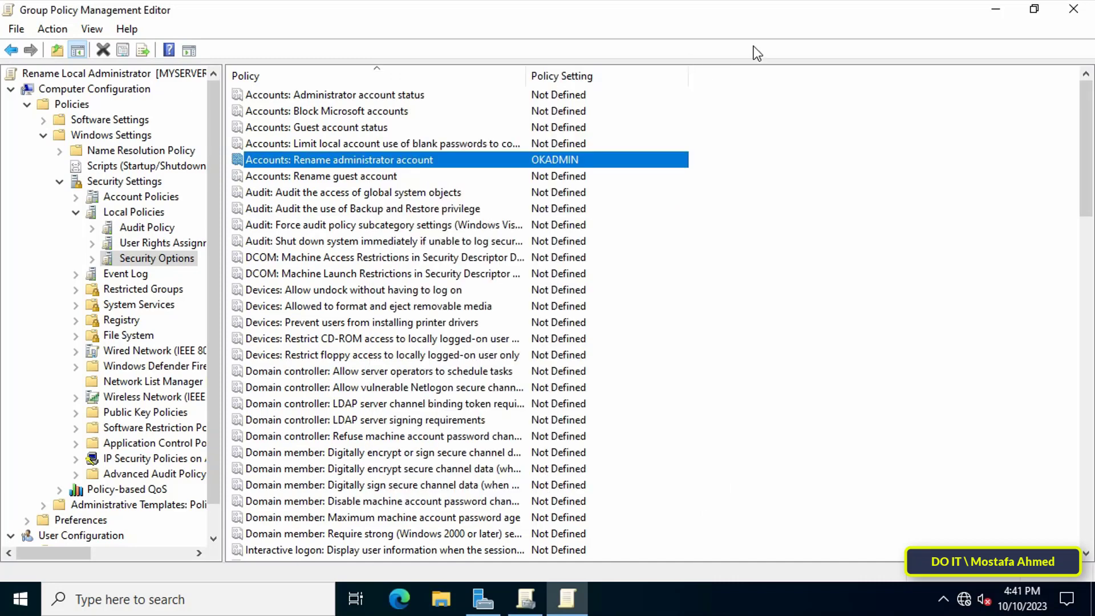
Close the editor, check the scope of the Rename Local Administrator link and Default Domain Policy, then collapse Test.
{"action": "left_click", "coordinate": [1073, 9]}
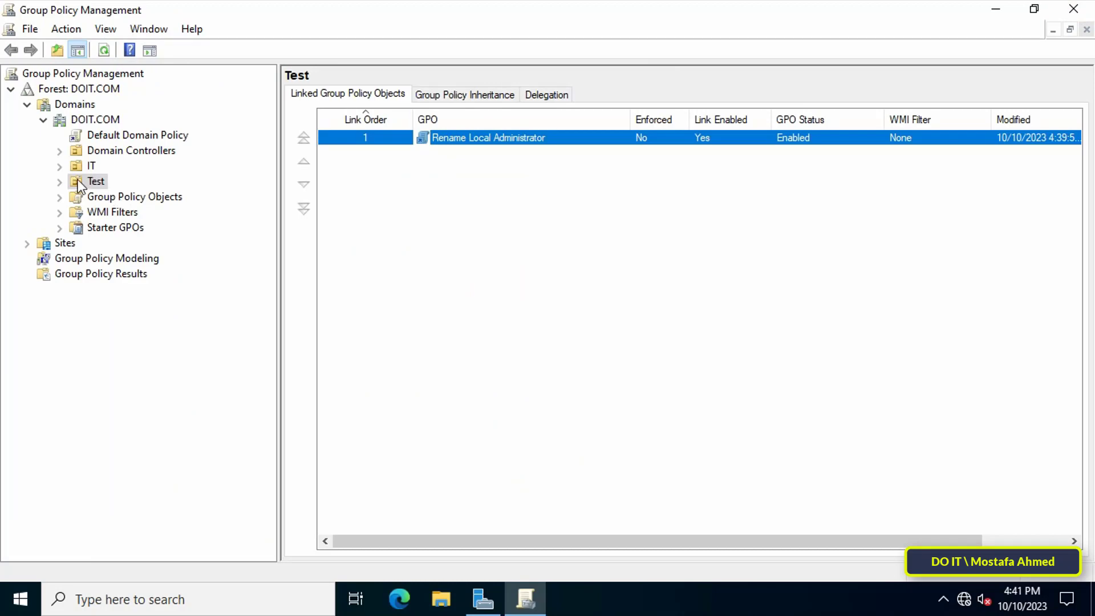
{"action": "left_click", "coordinate": [59, 181]}
{"action": "left_click", "coordinate": [122, 198]}
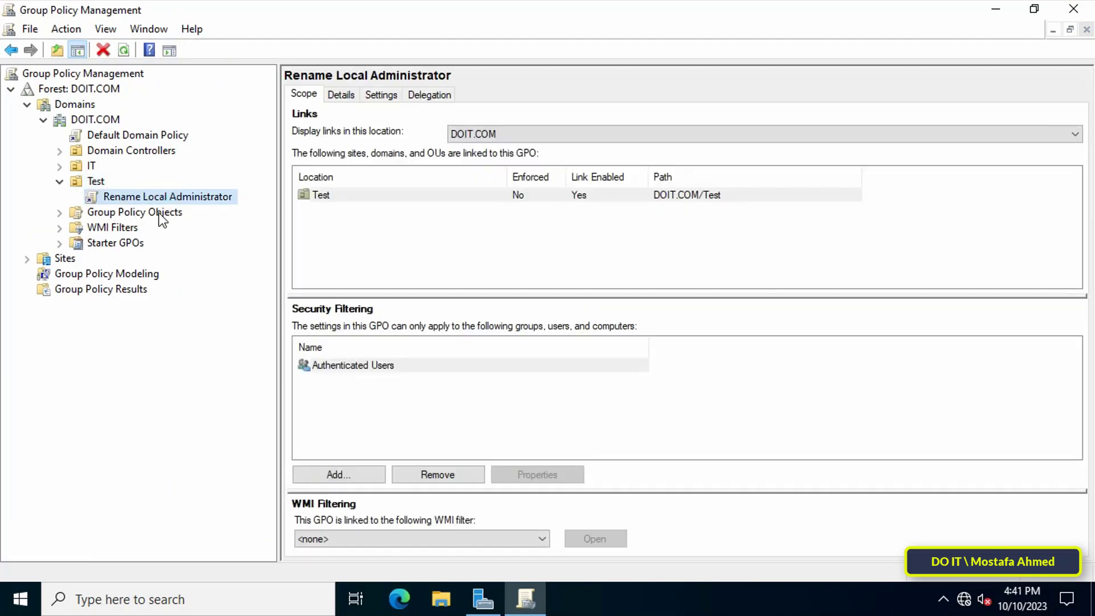
{"action": "left_click", "coordinate": [128, 136]}
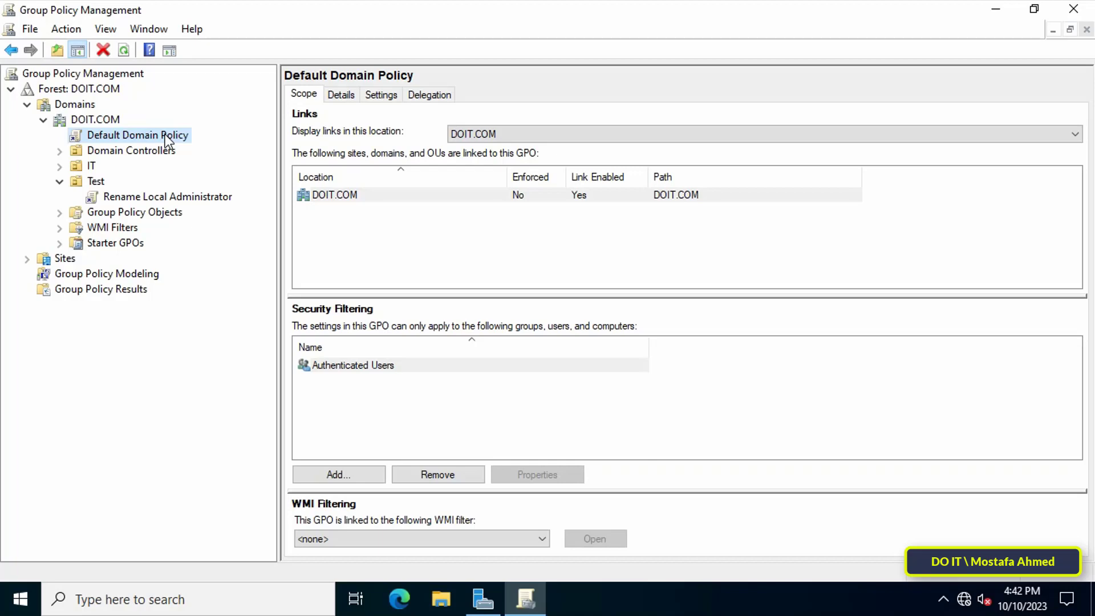
{"action": "left_click", "coordinate": [60, 182]}
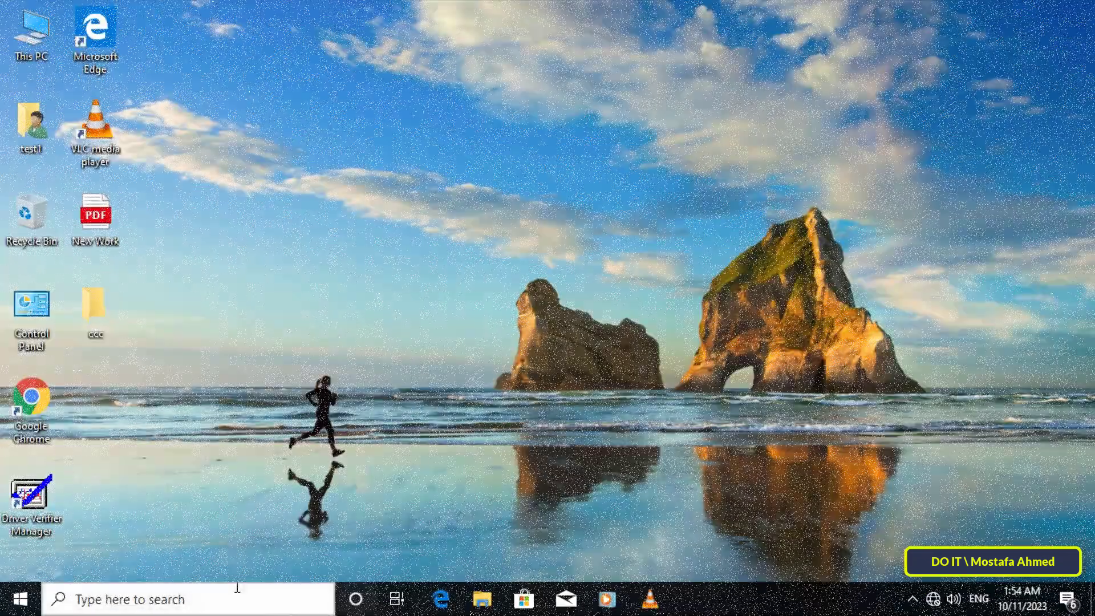
Search 'computer' from Start and open Computer Management maximized.
{"action": "left_click", "coordinate": [237, 593]}
{"action": "type", "text": "computer"}
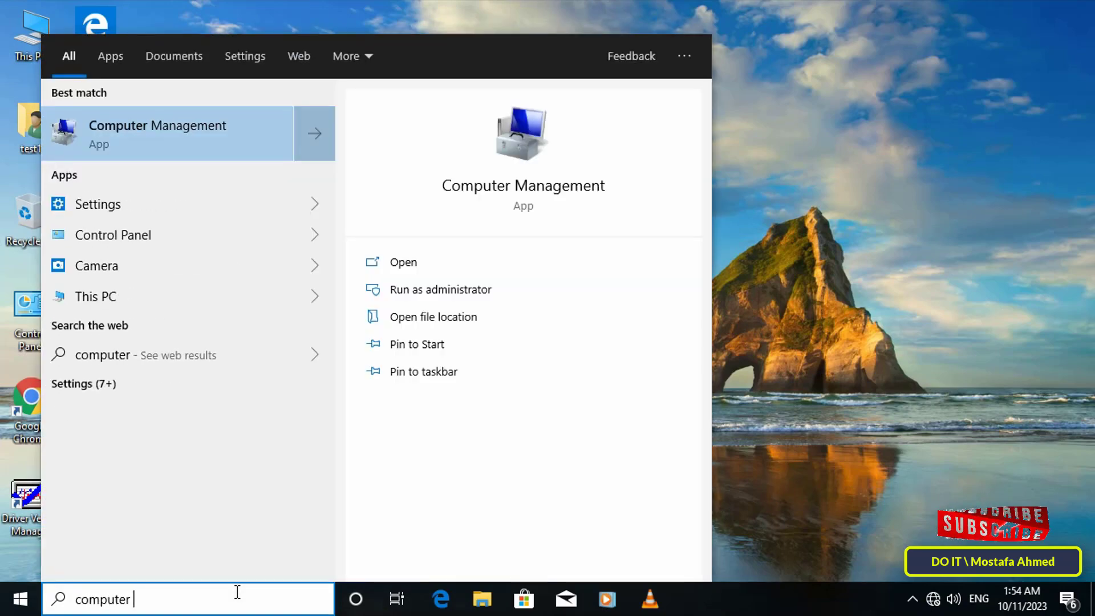
{"action": "left_click", "coordinate": [216, 121]}
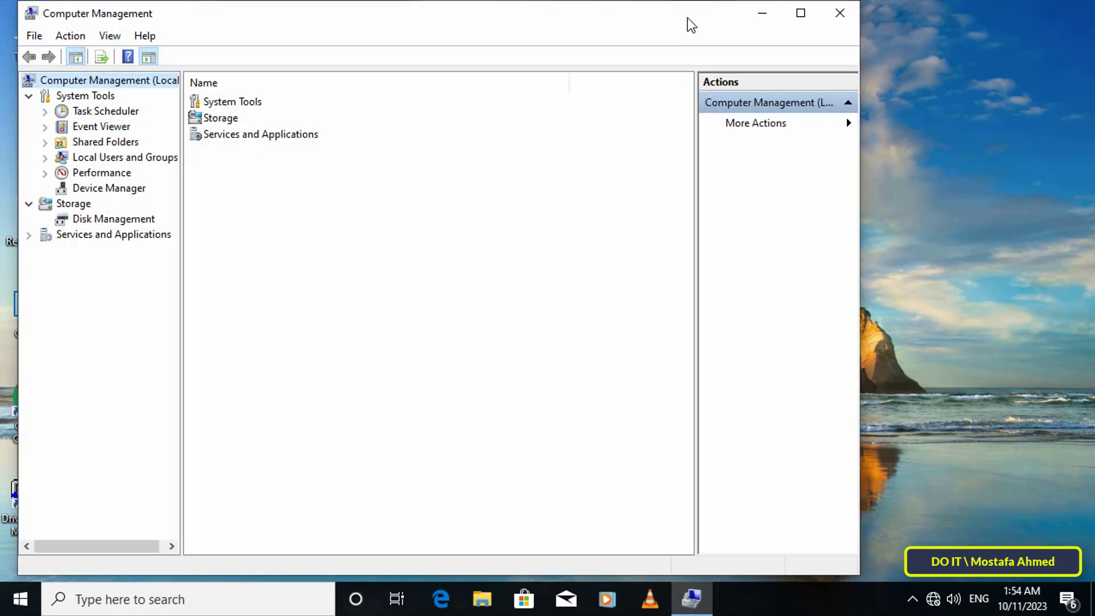
{"action": "double_click", "coordinate": [687, 18]}
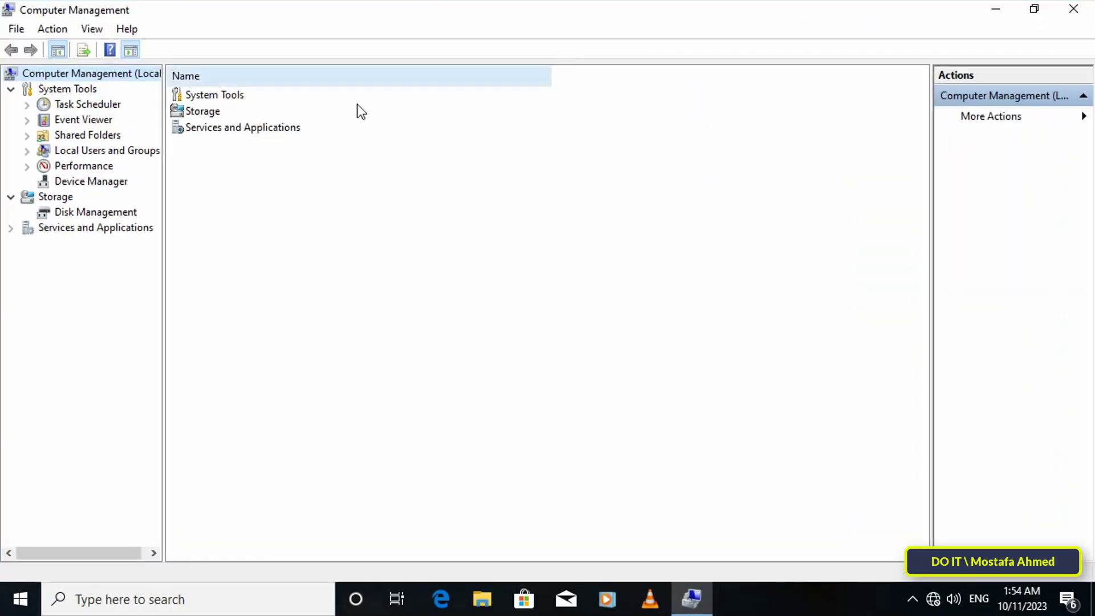
List the users under Local Users and Groups and select the OKADMIN account.
{"action": "left_click", "coordinate": [143, 150]}
{"action": "left_click", "coordinate": [196, 98]}
{"action": "double_click", "coordinate": [197, 97]}
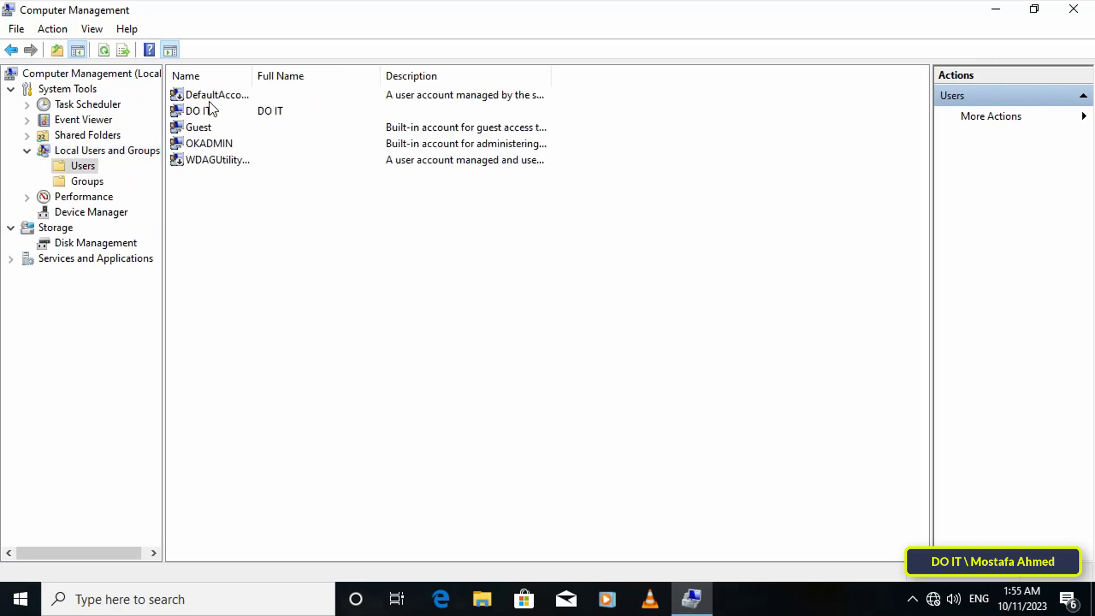
{"action": "left_click", "coordinate": [220, 146]}
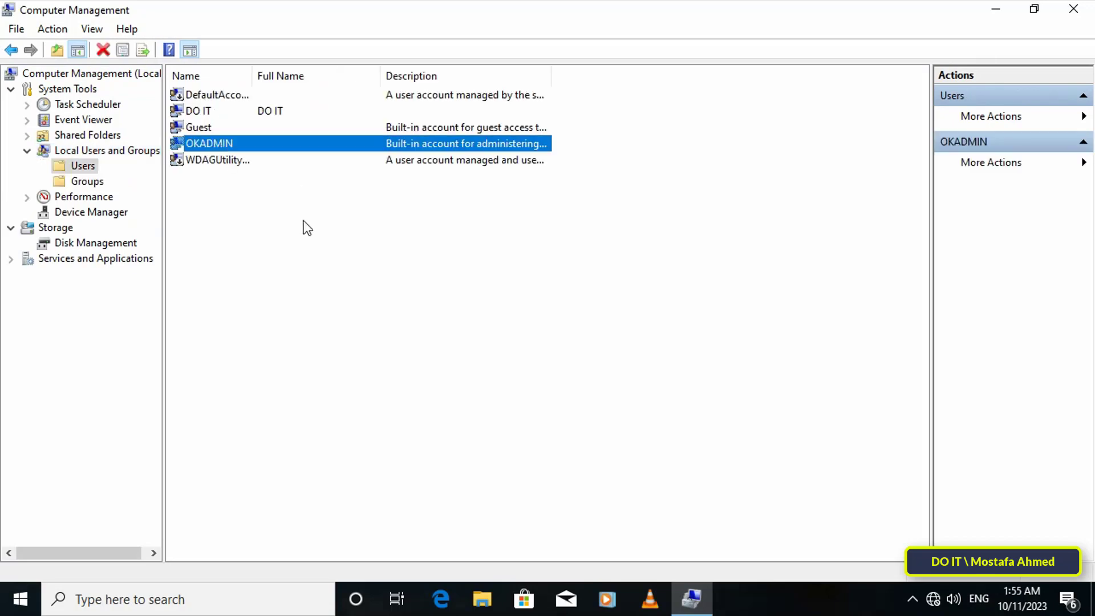